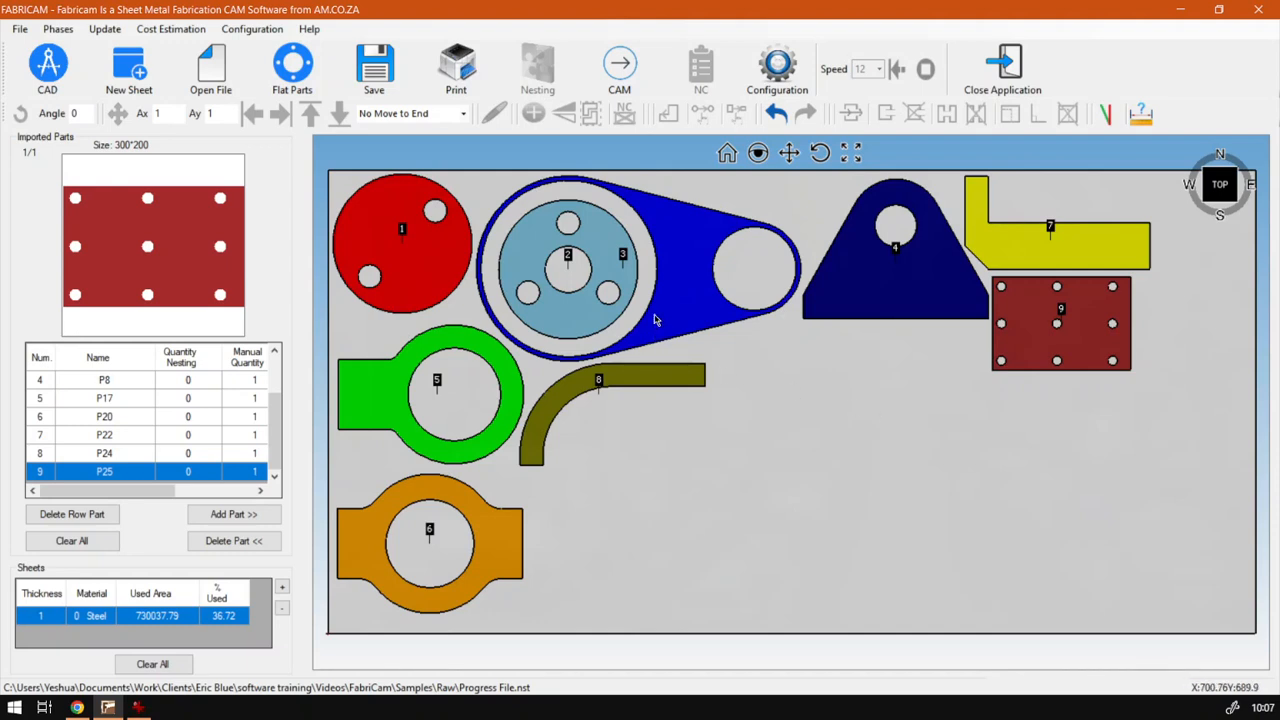
Step: Open the P26 perforated plate from the flat parts library and examine its dimension diagram at higher magnification
click(298, 72)
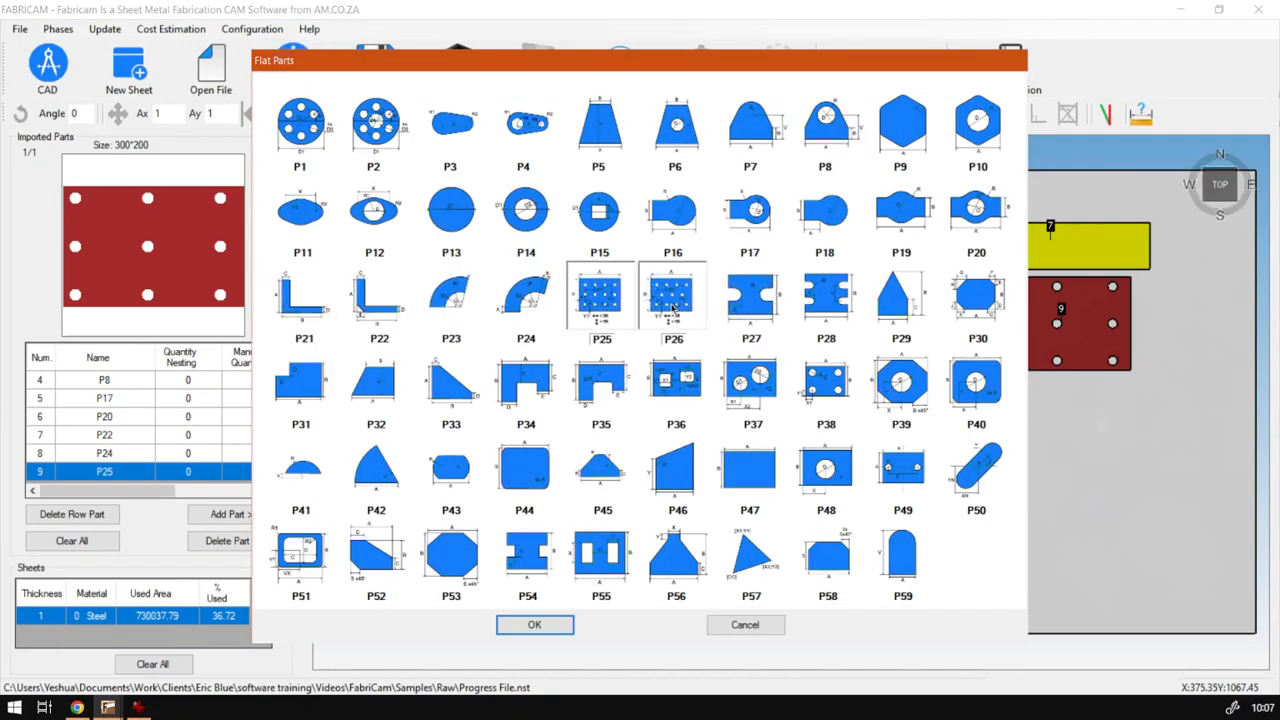
click(674, 310)
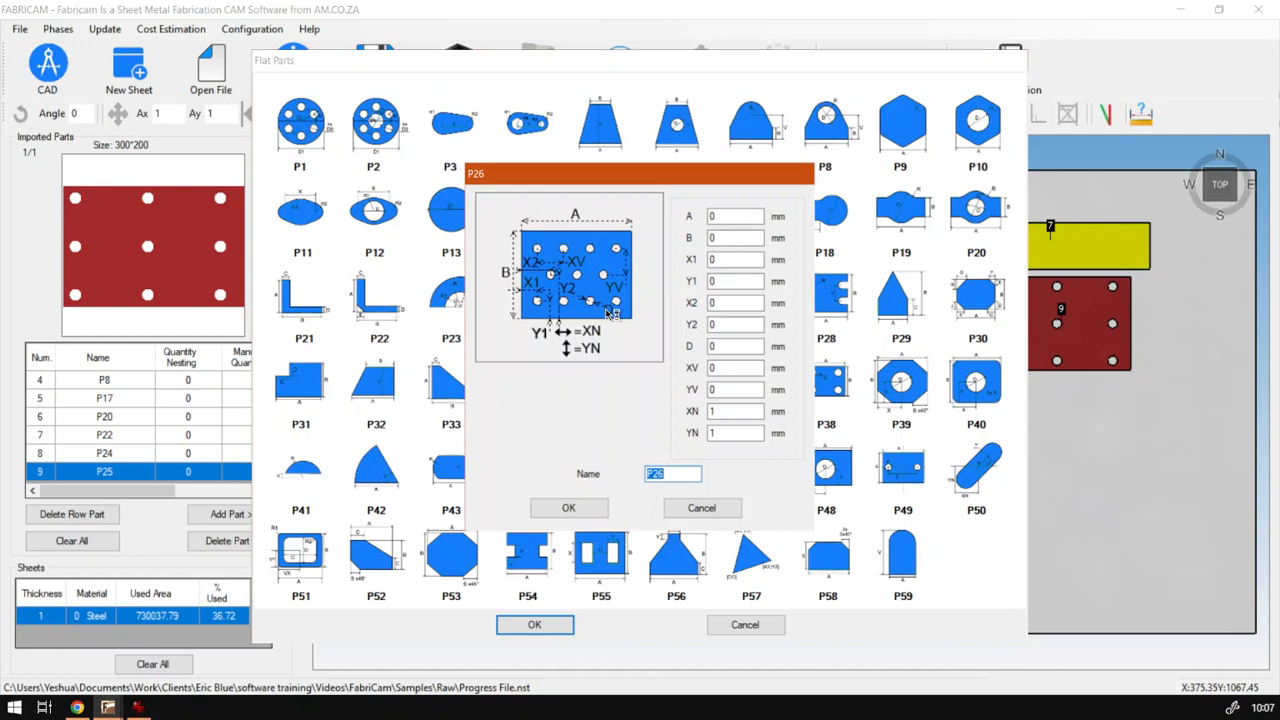
key(super+plus)
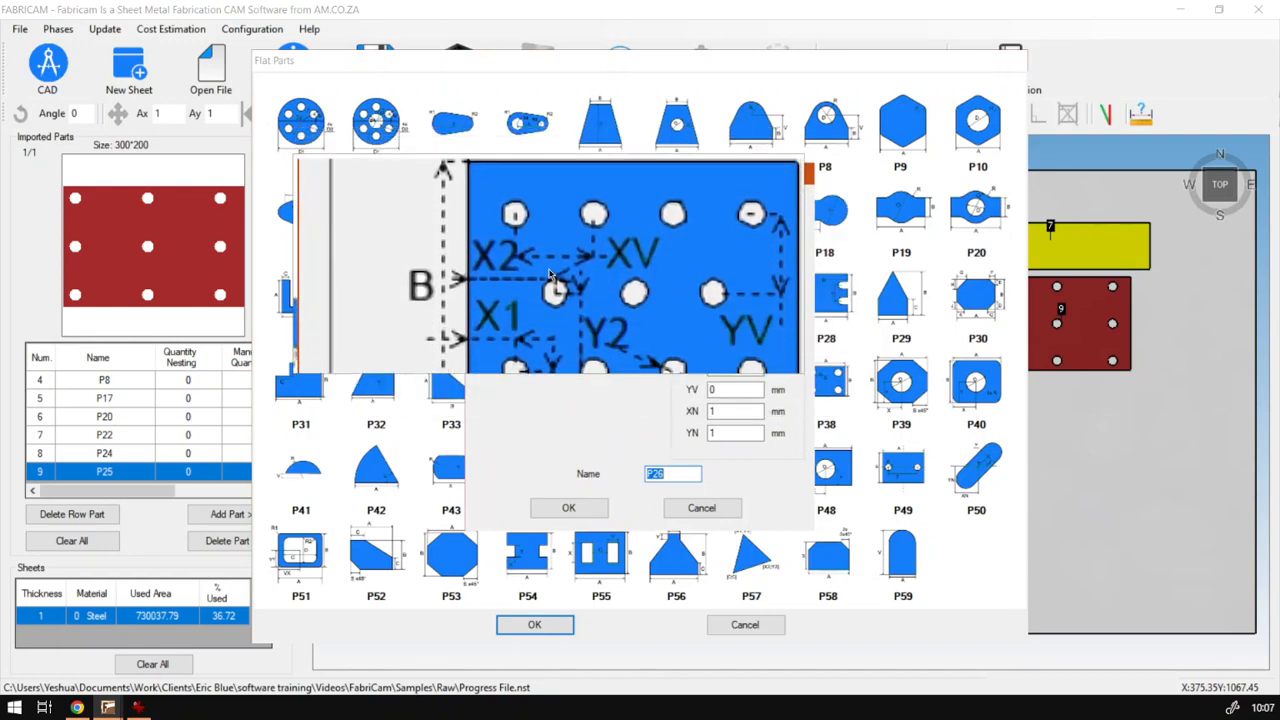
key(super+Escape)
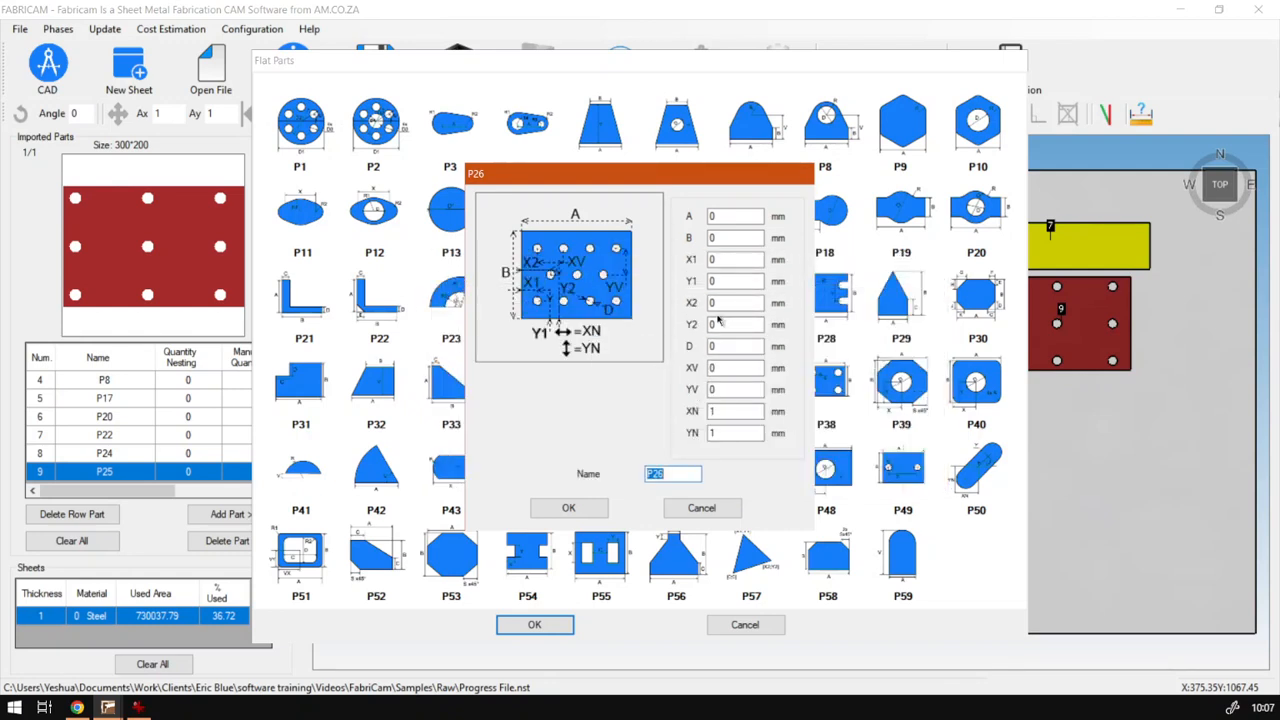
Step: Set the P26 plate's dimensions A to 400 mm and B to 300 mm, and offset X1 to 50 mm
double_click(755, 216)
text(400)
key(Tab)
text(300)
key(Tab)
text(50)
key(Tab)
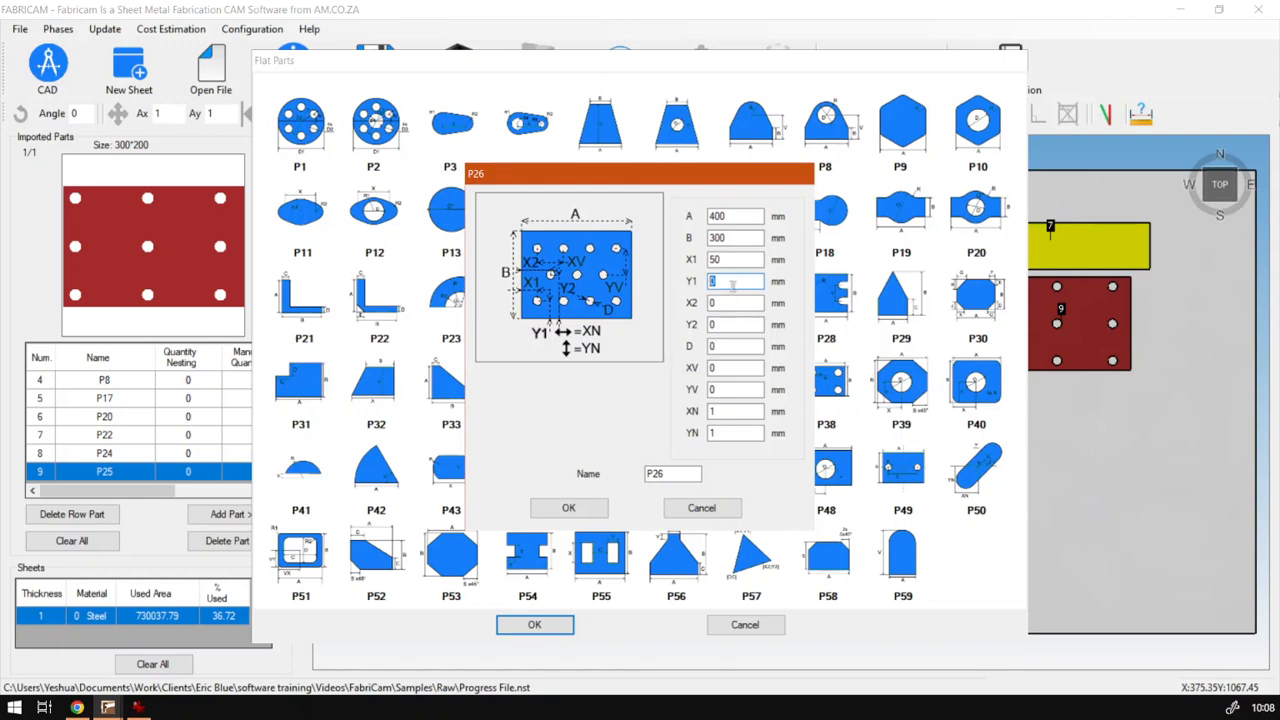
Step: Set the hole pattern offsets Y1 to 50 mm and X2 to 20 mm
text(20)
double_click(712, 282)
text(50)
key(Tab)
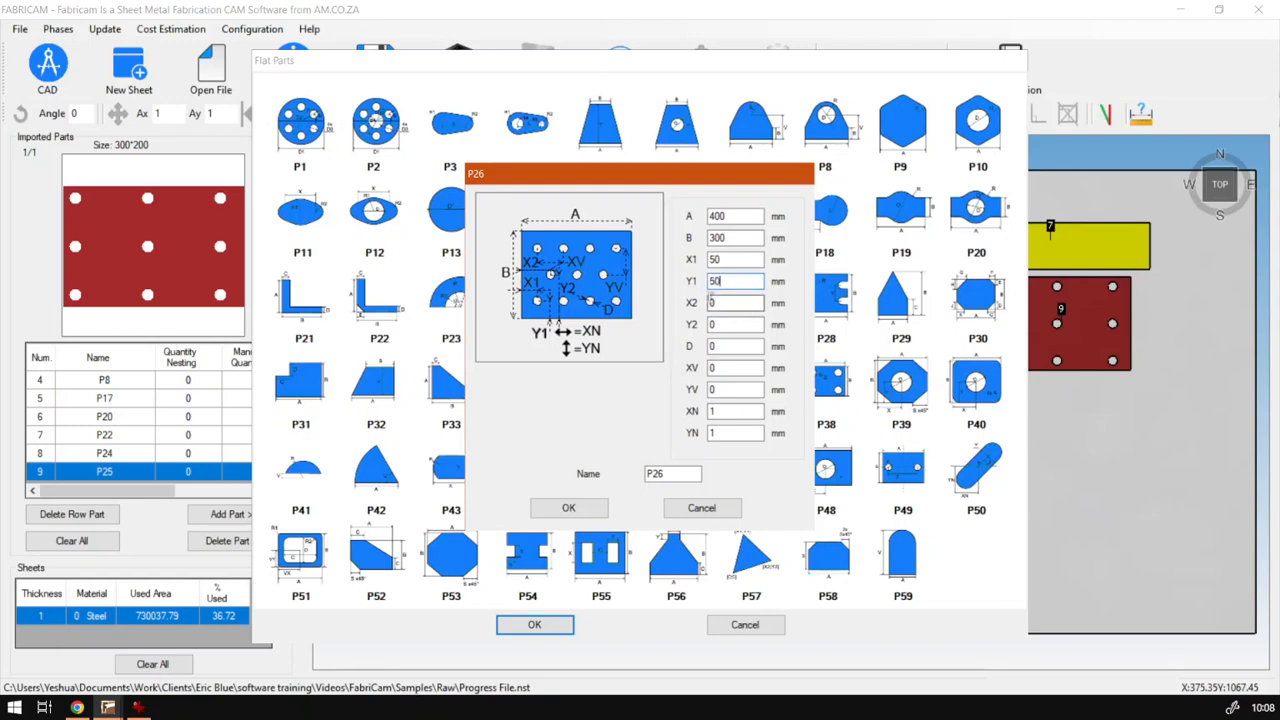
text(20)
key(Tab)
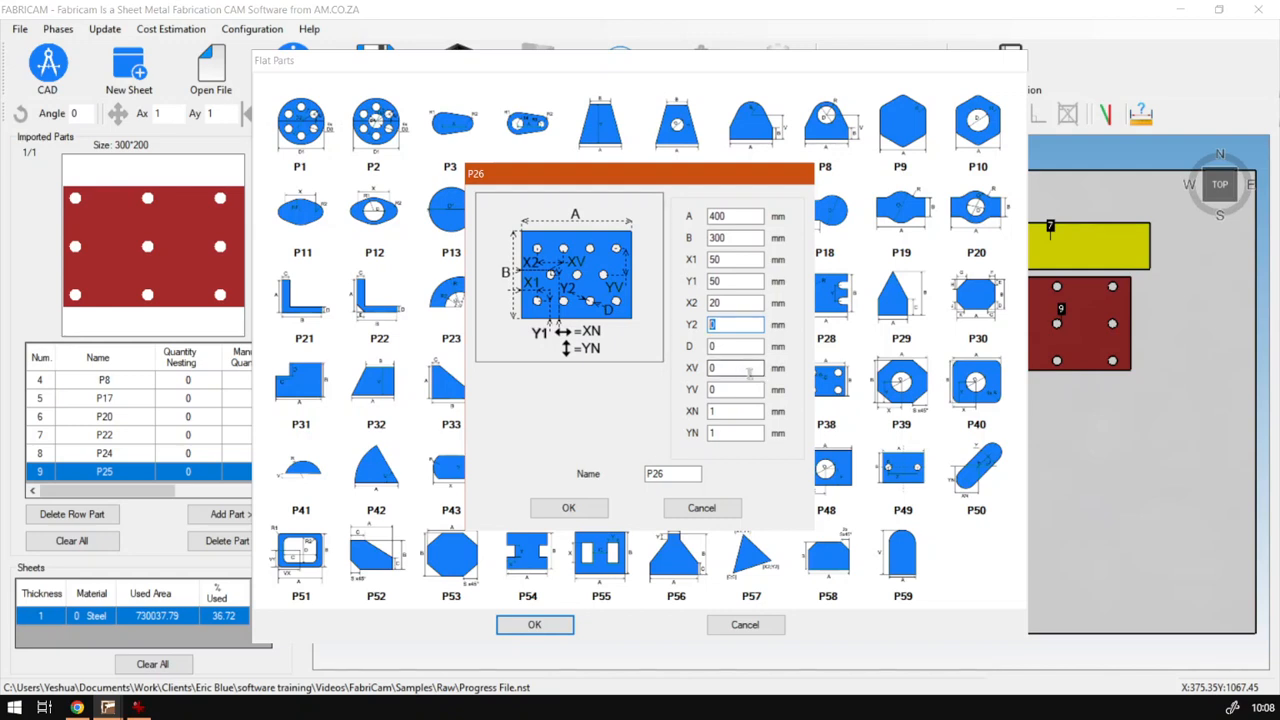
Step: Set the offset Y2 to 50 mm and the hole diameter D to 40 mm
text(5)
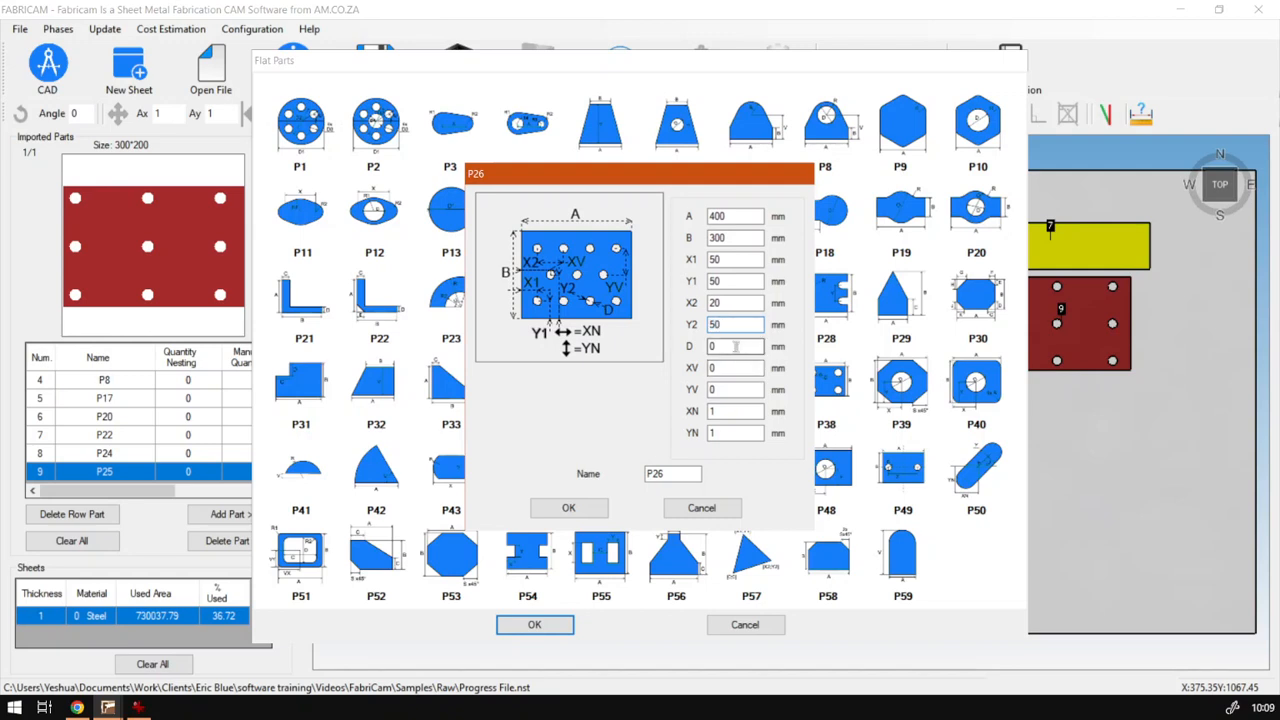
key(Tab)
text(40)
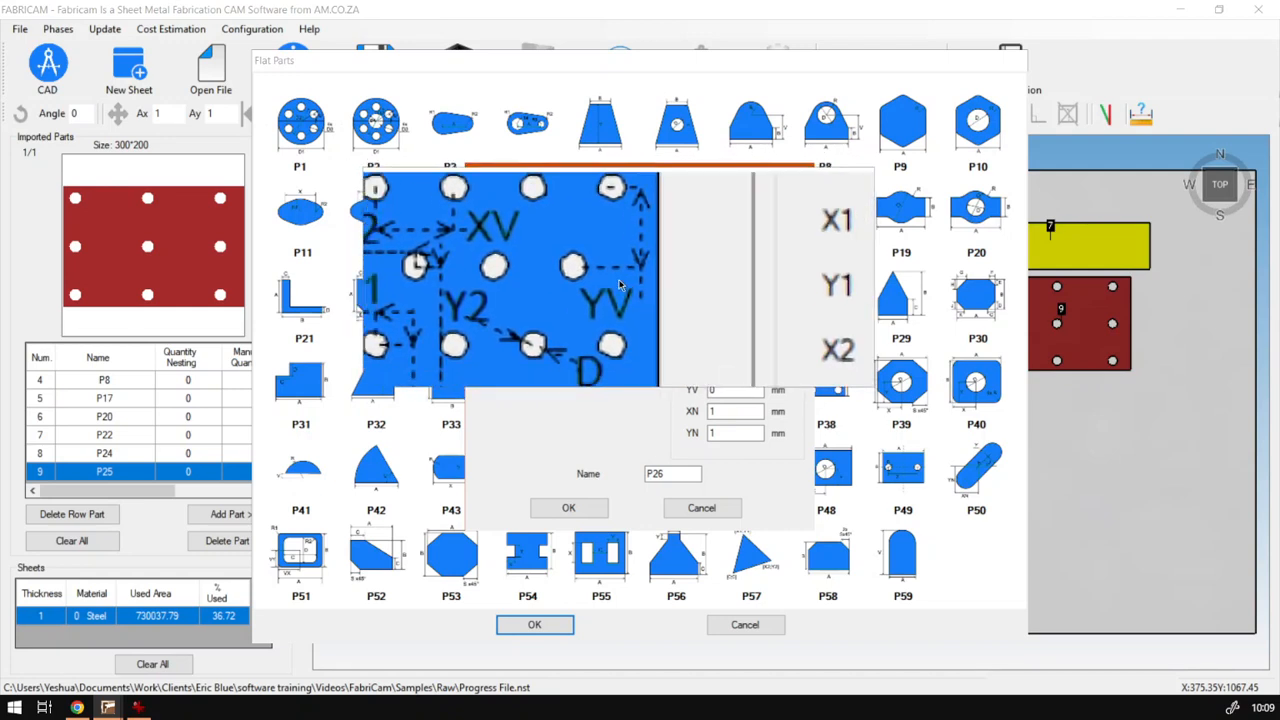
key(Tab)
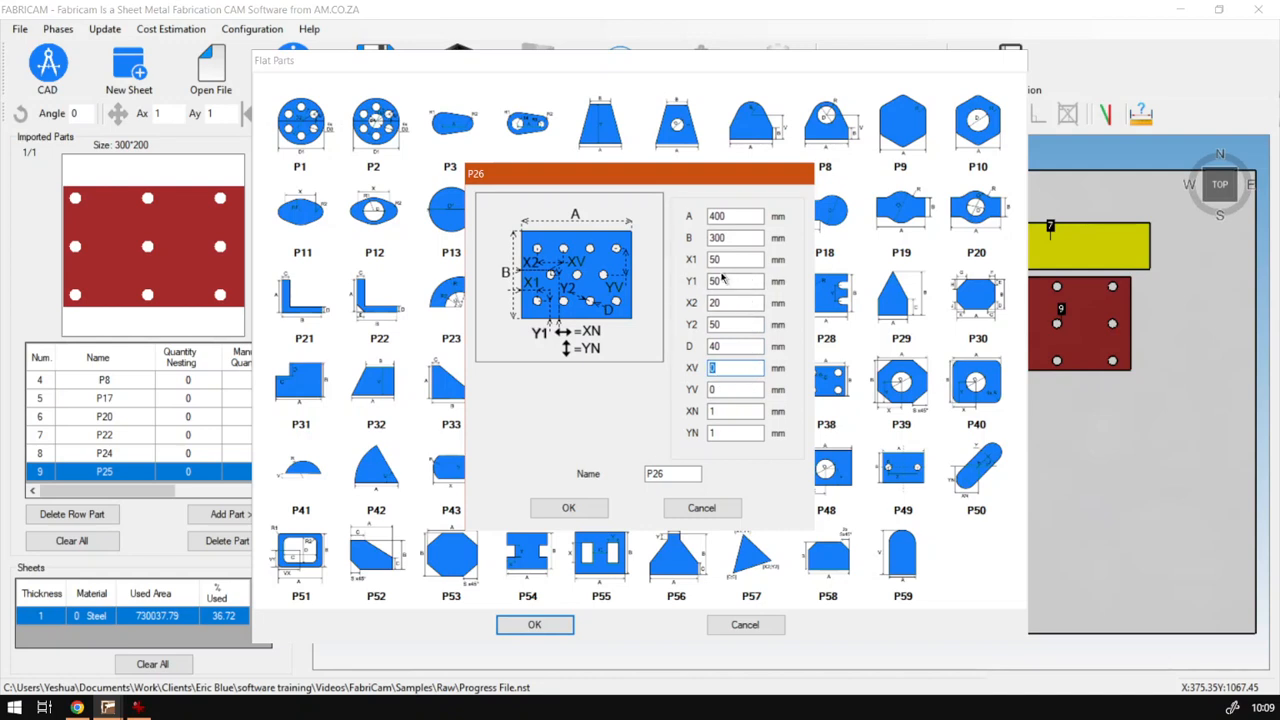
Step: Set spacings XV and YV to 50 mm and hole counts XN and YN to 3, then preview the part and return to its parameters
text(50)
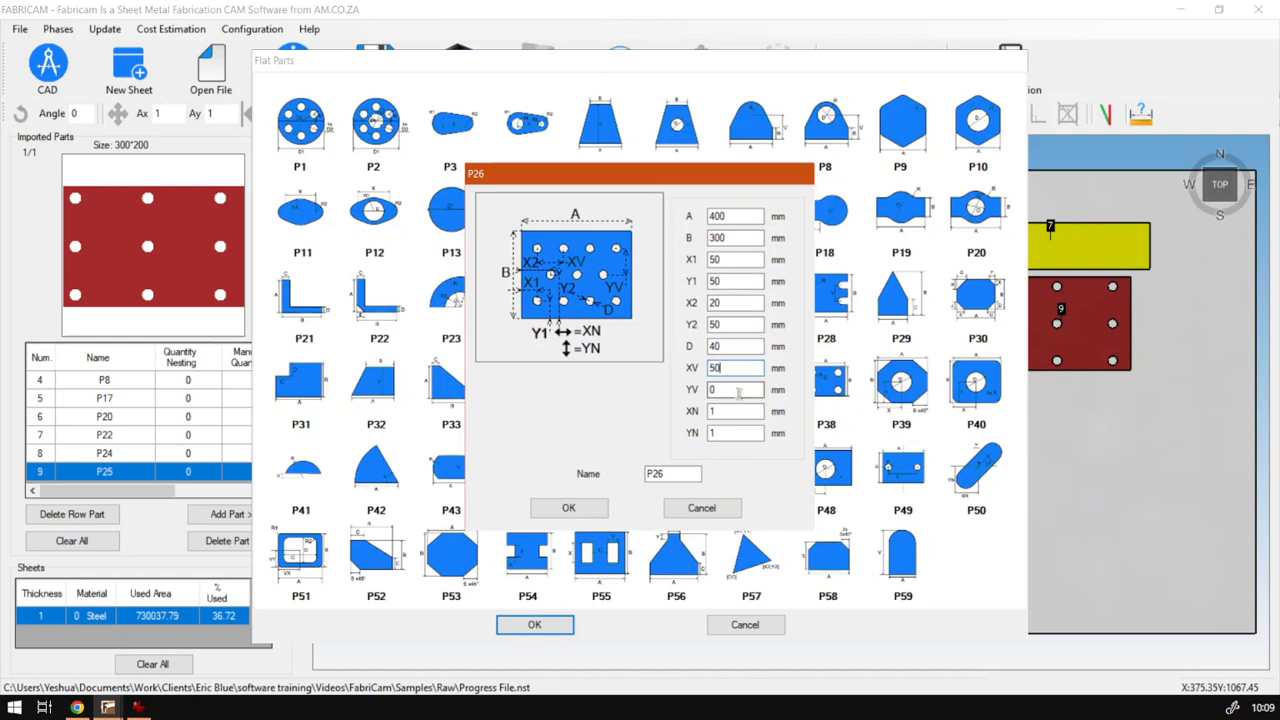
key(Tab)
text(50)
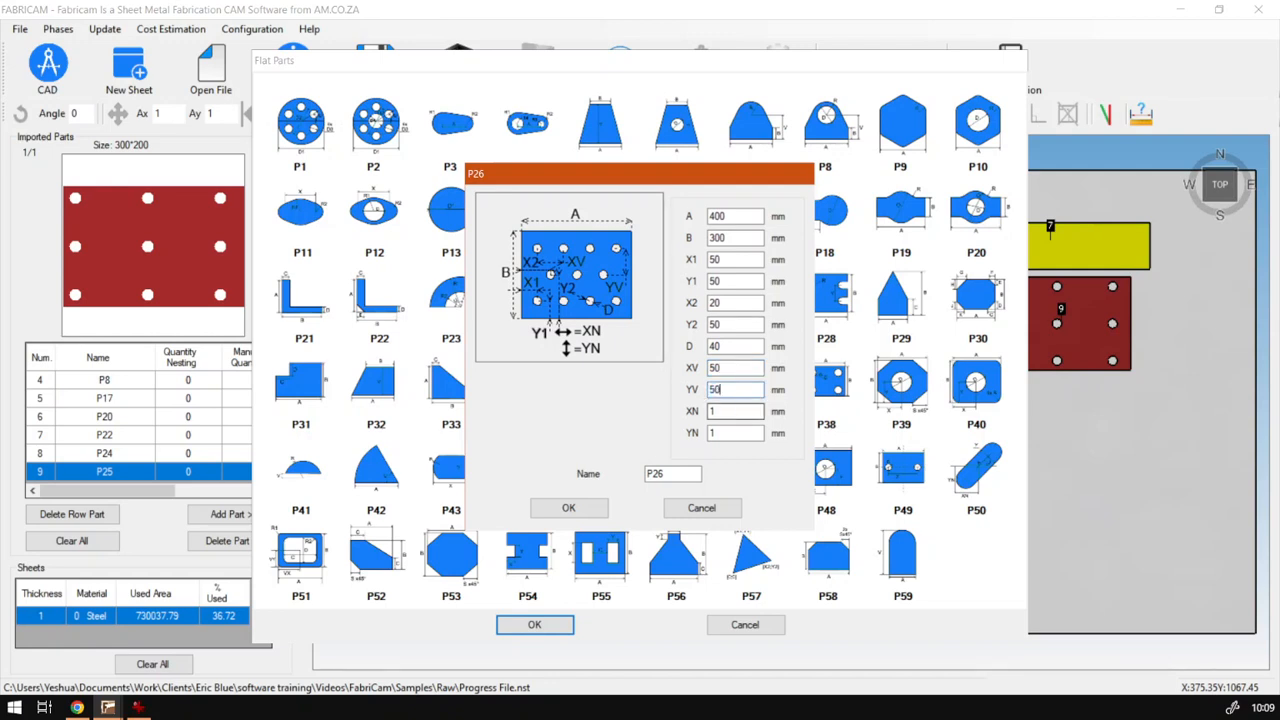
key(Tab)
text(3)
key(Tab)
text(3)
click(568, 508)
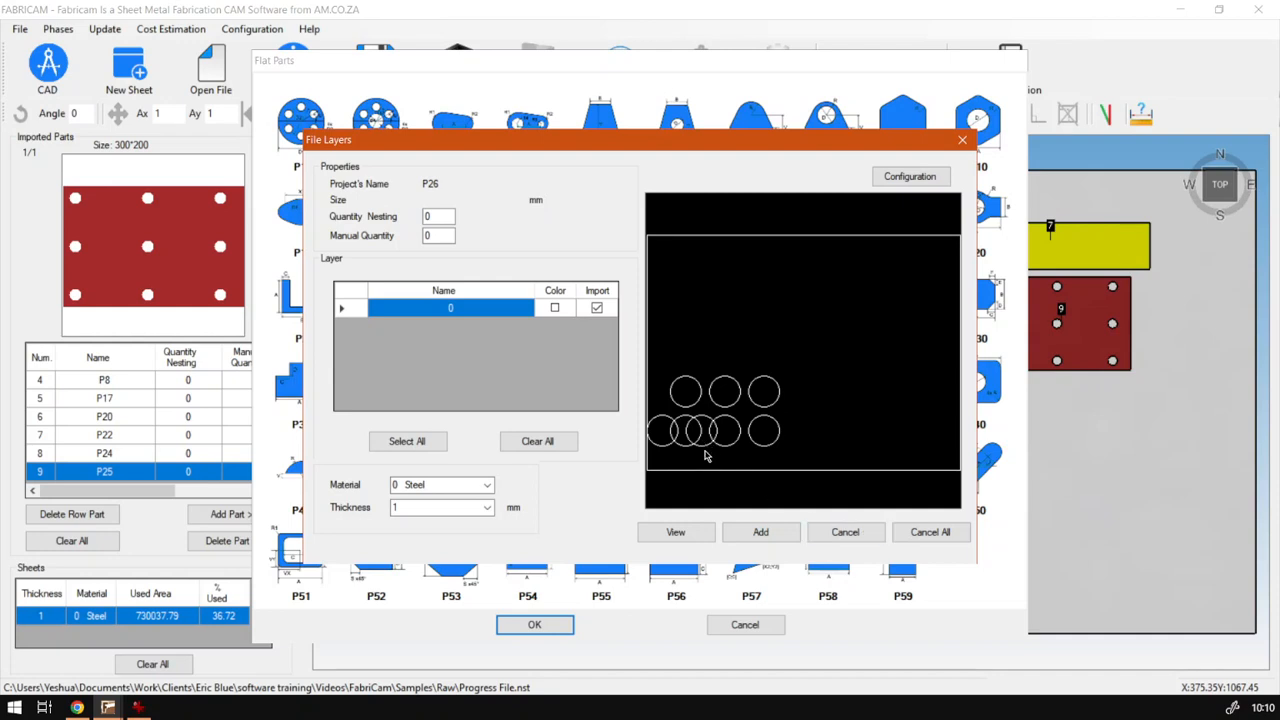
click(845, 532)
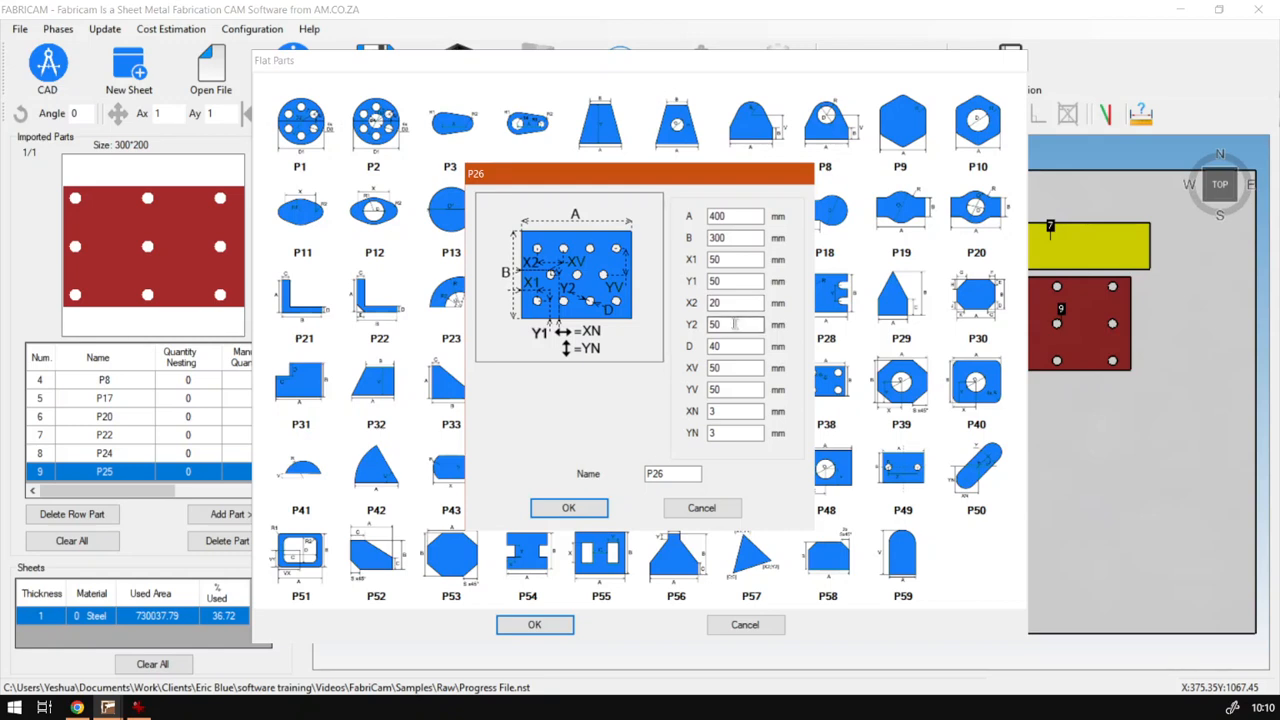
Step: Try a Y2 offset of 100 mm, preview the hole layout and return to the part parameters
drag(755, 325, 703, 324)
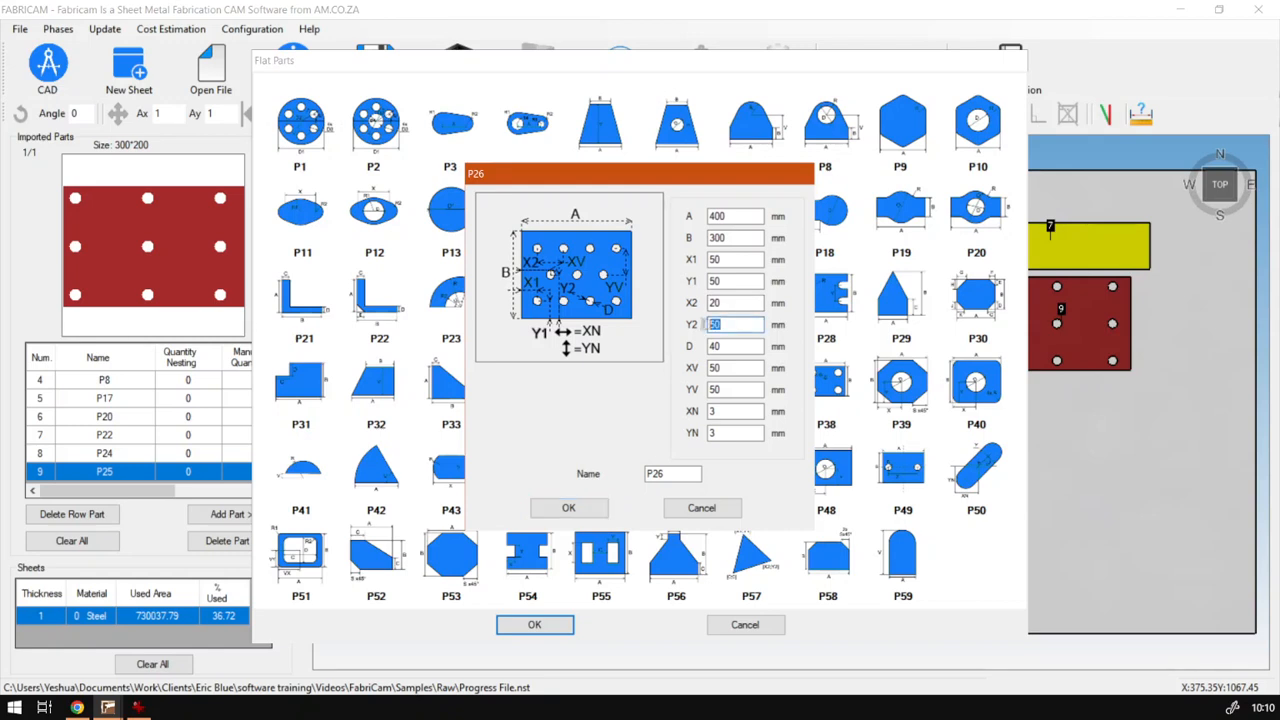
text(100)
click(583, 510)
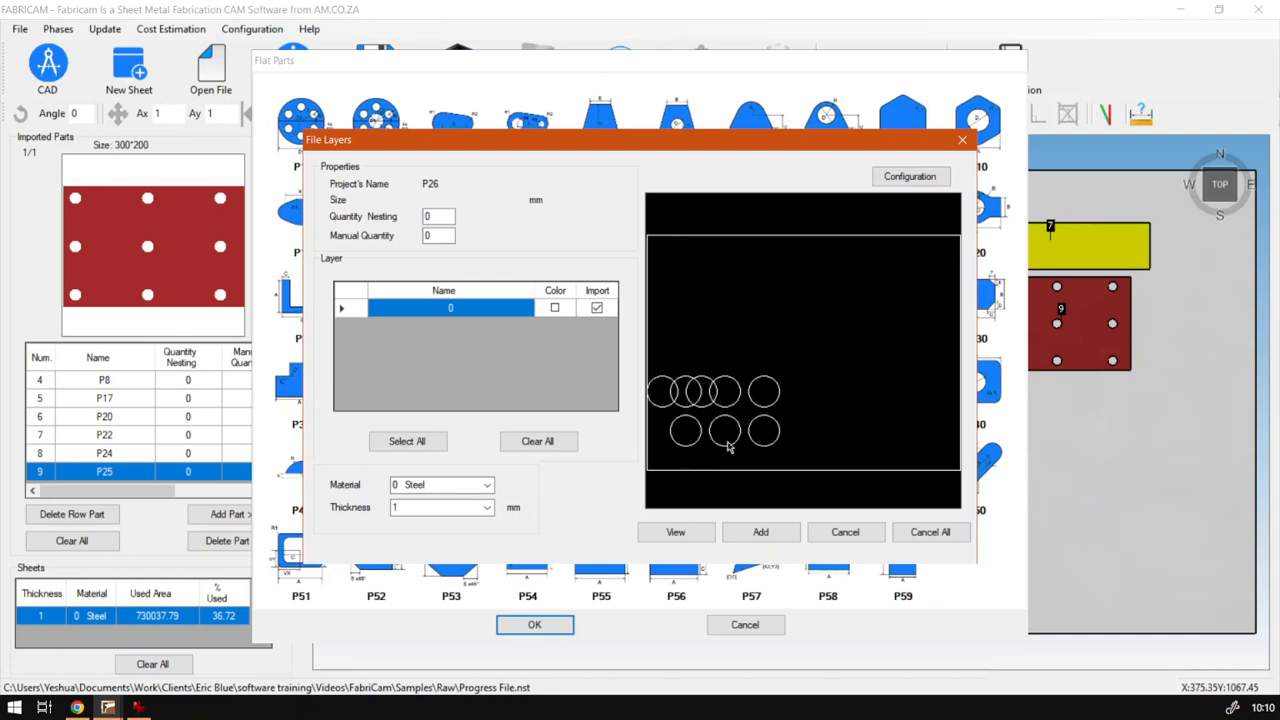
click(843, 533)
Step: Try a Y2 offset of 200 mm for the second hole row and generate the part
click(736, 324)
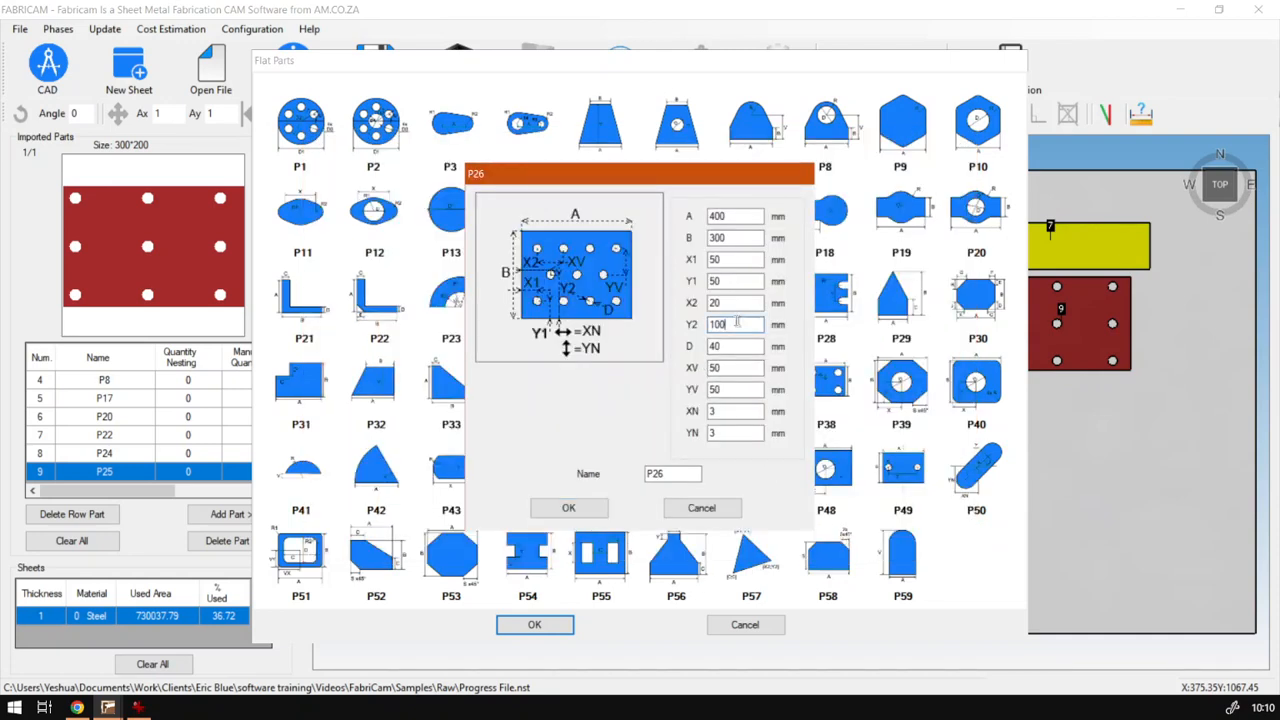
drag(736, 324, 690, 323)
text(200)
click(590, 508)
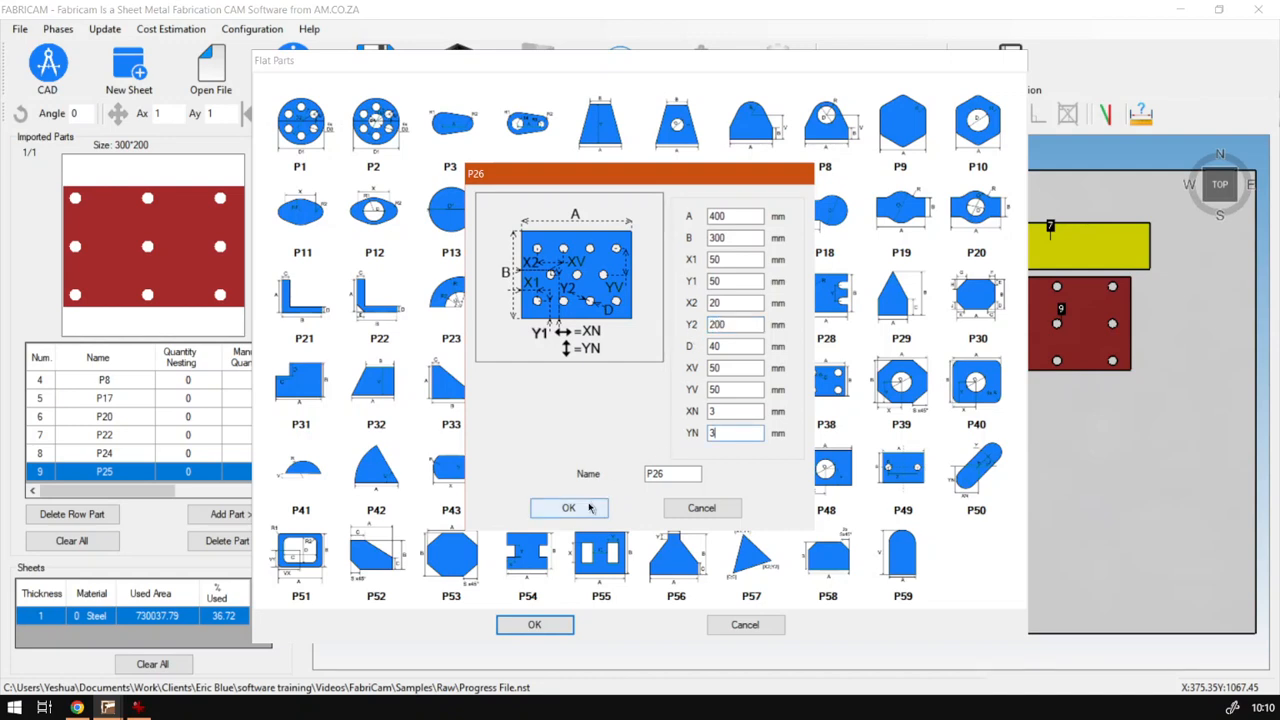
Step: Set the Y2 offset to 150 mm and generate the part preview
drag(730, 325, 692, 324)
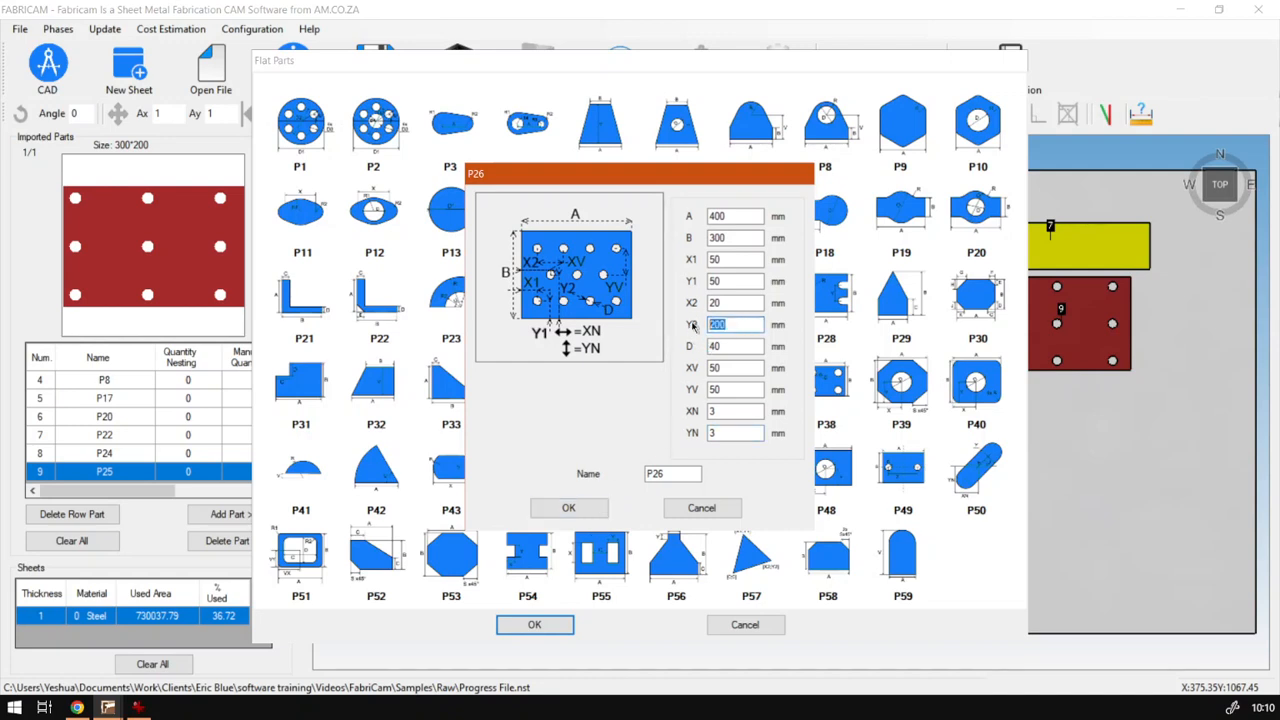
text(150)
click(568, 508)
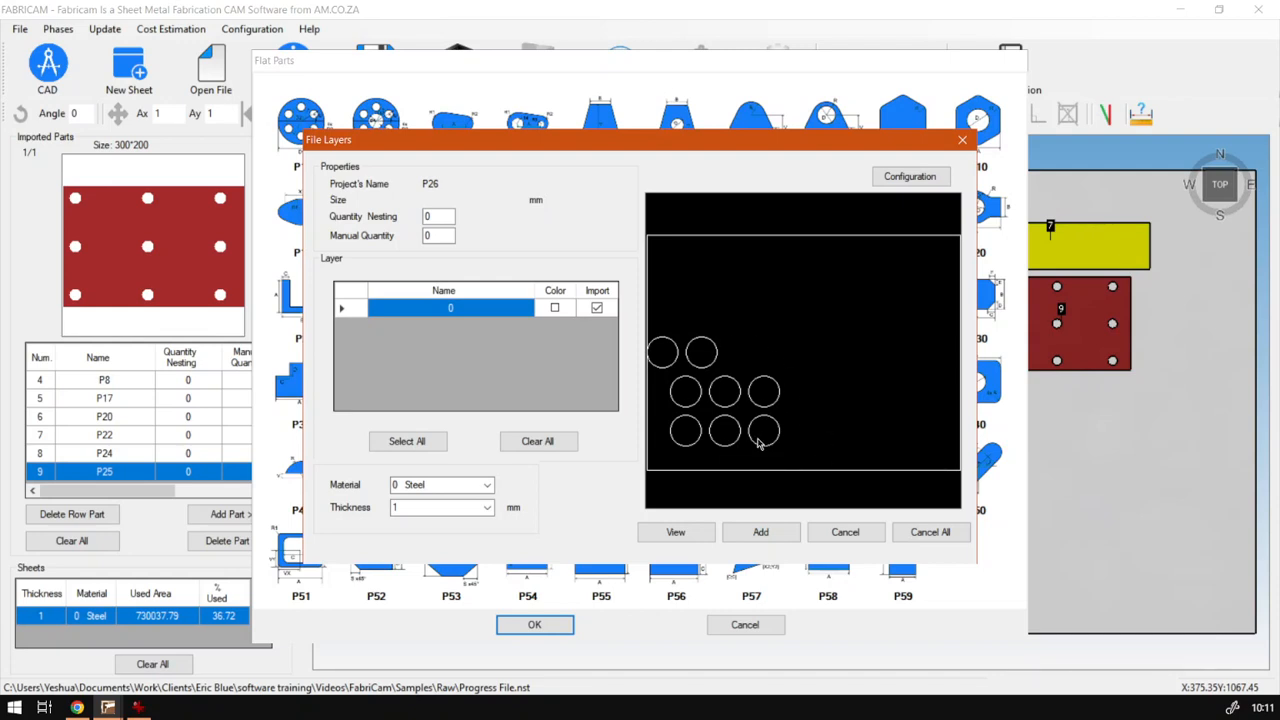
Step: Add P26 with a manual quantity of 1 and place it on the sheet directly below part 4
click(438, 235)
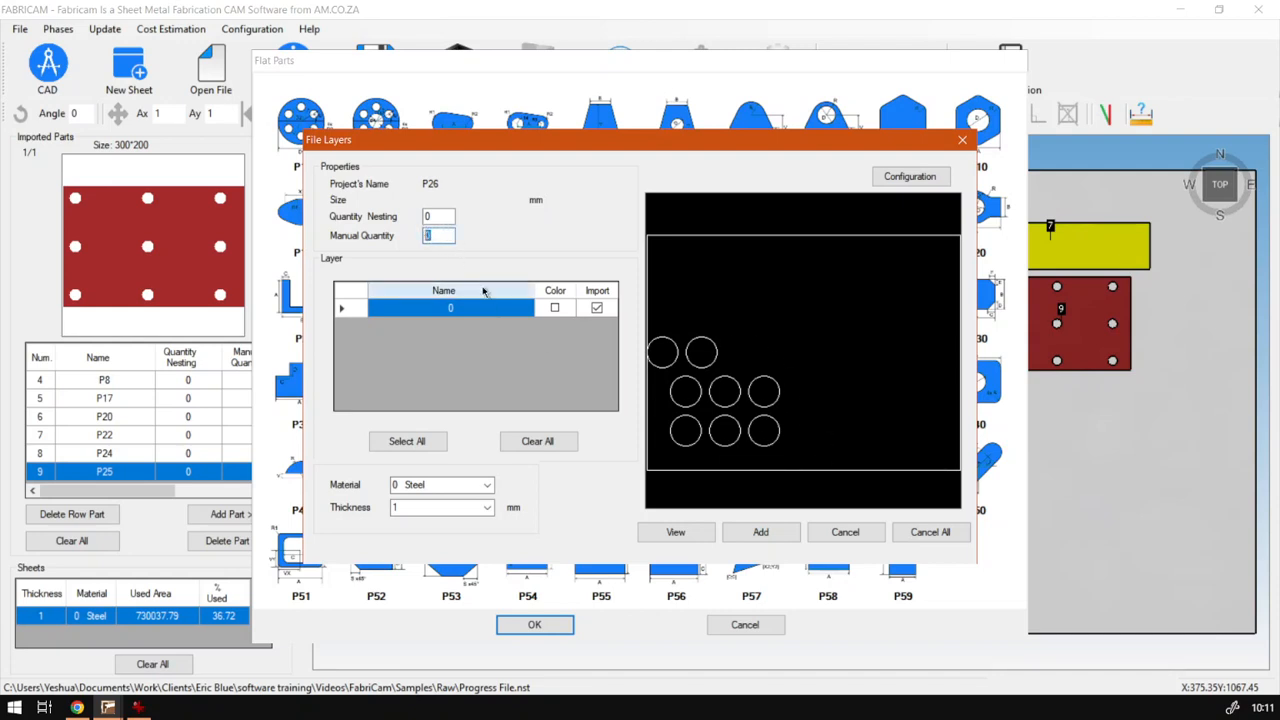
key(BackSpace)
text(1)
click(783, 534)
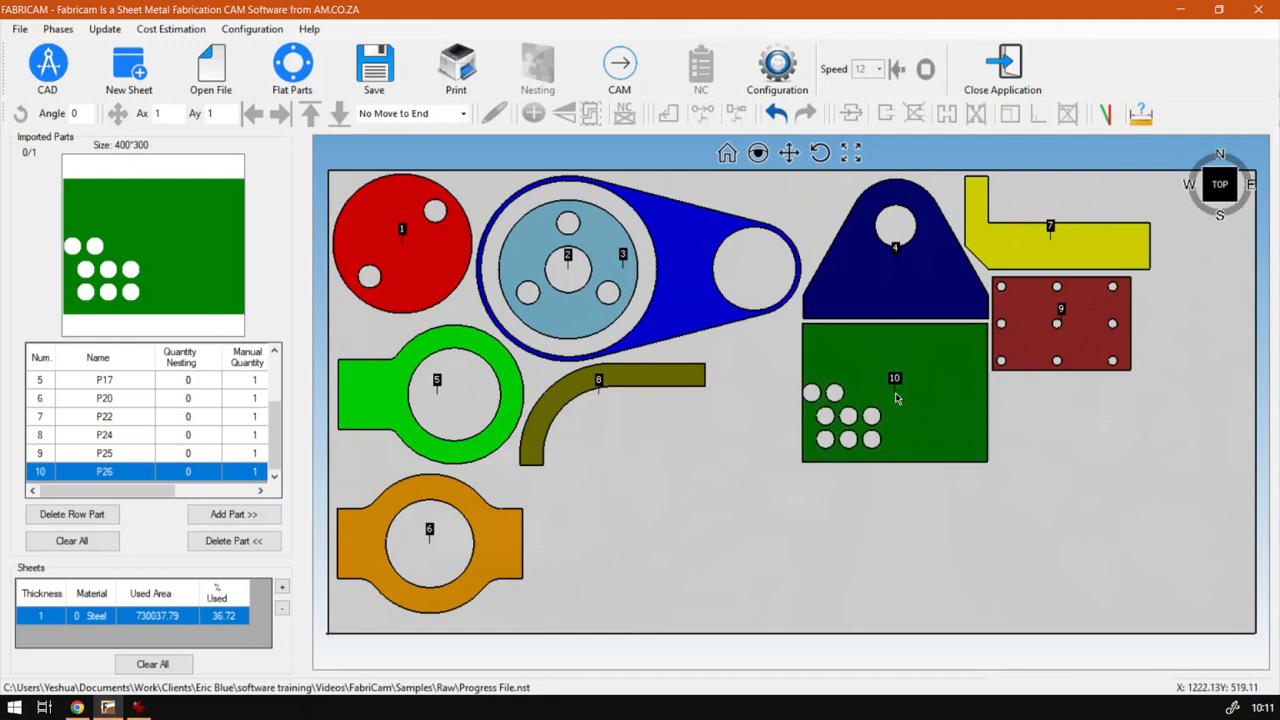
click(897, 398)
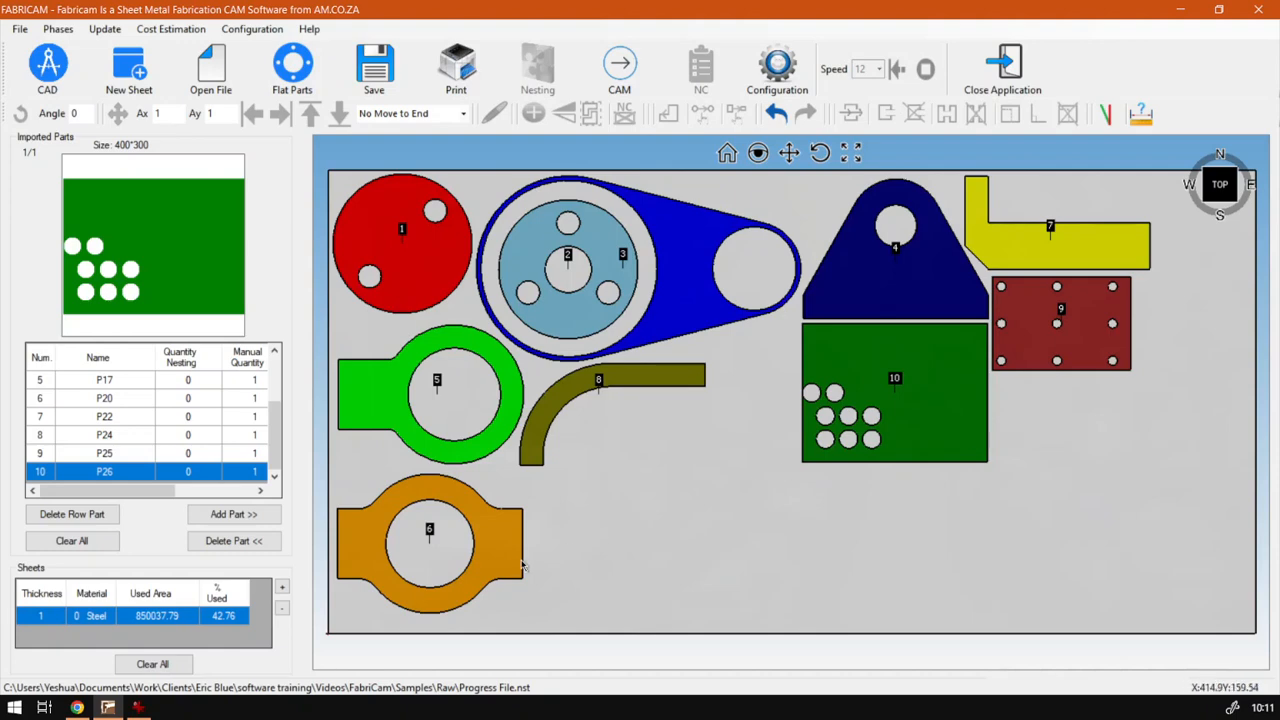
Step: Switch to the Chrome browser and look over the softwaretraining.co.za home page
click(76, 708)
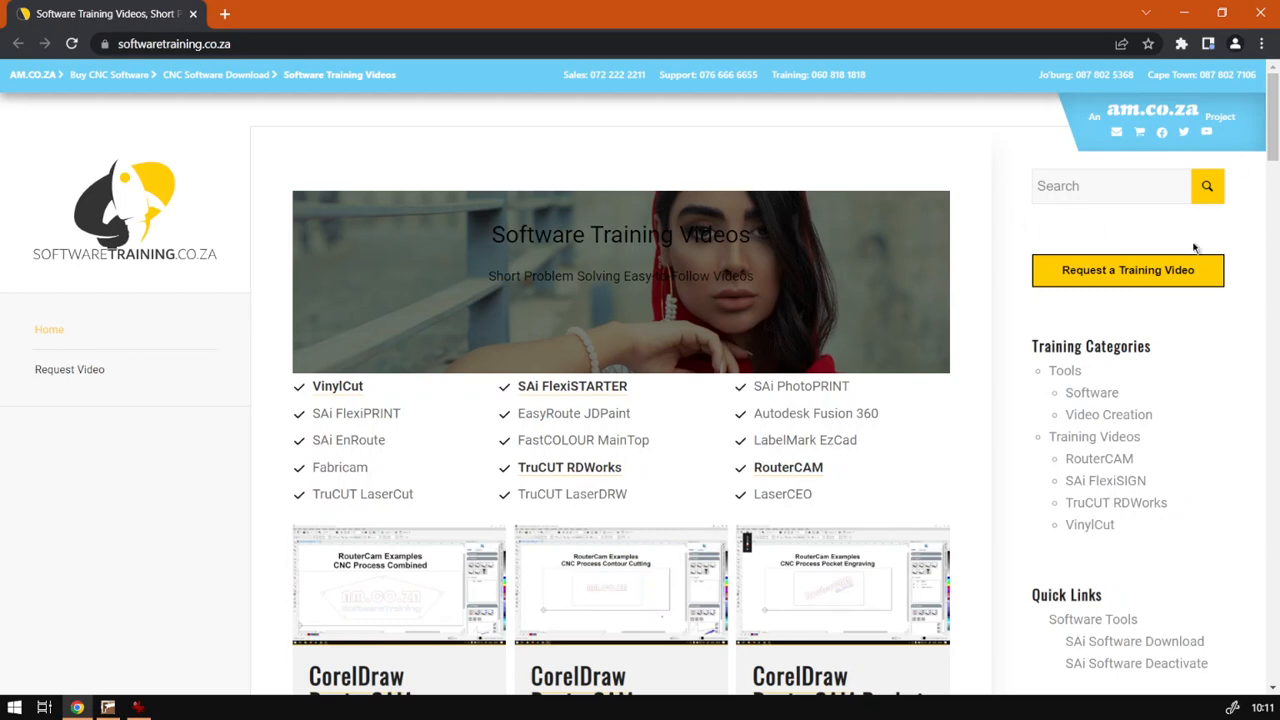
scroll(966, 336, down, 5)
scroll(960, 360, up, 5)
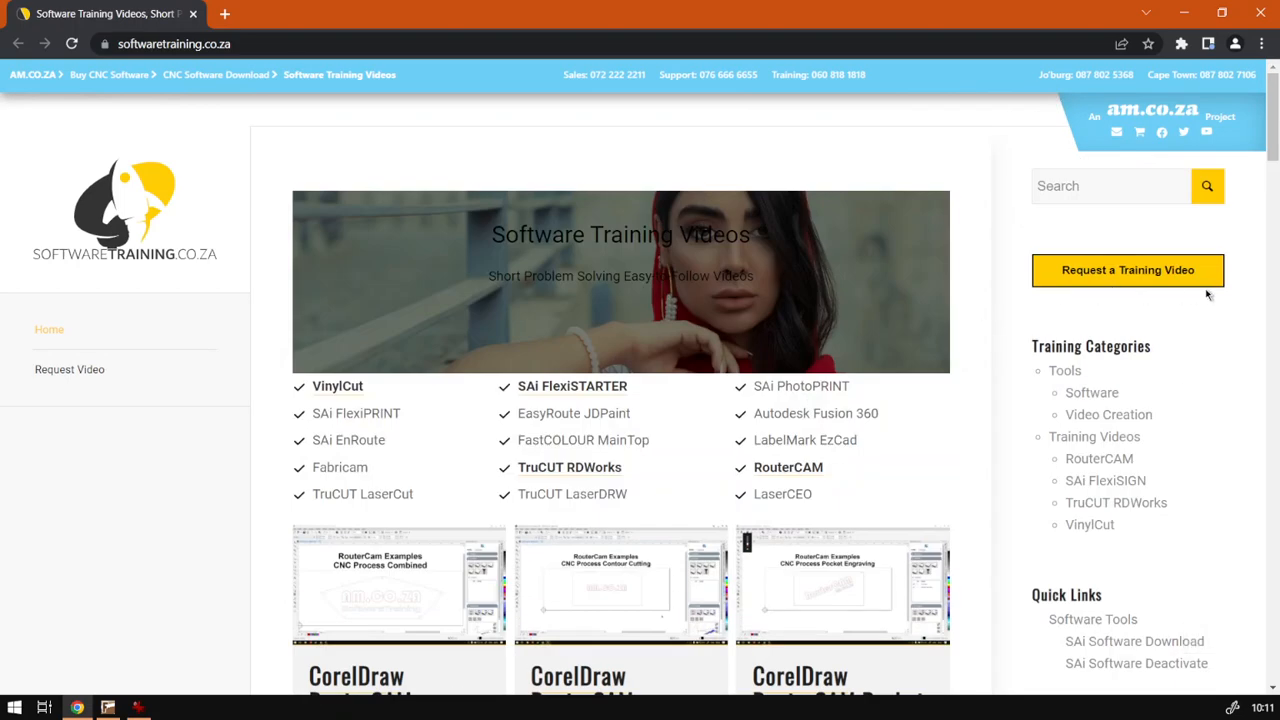